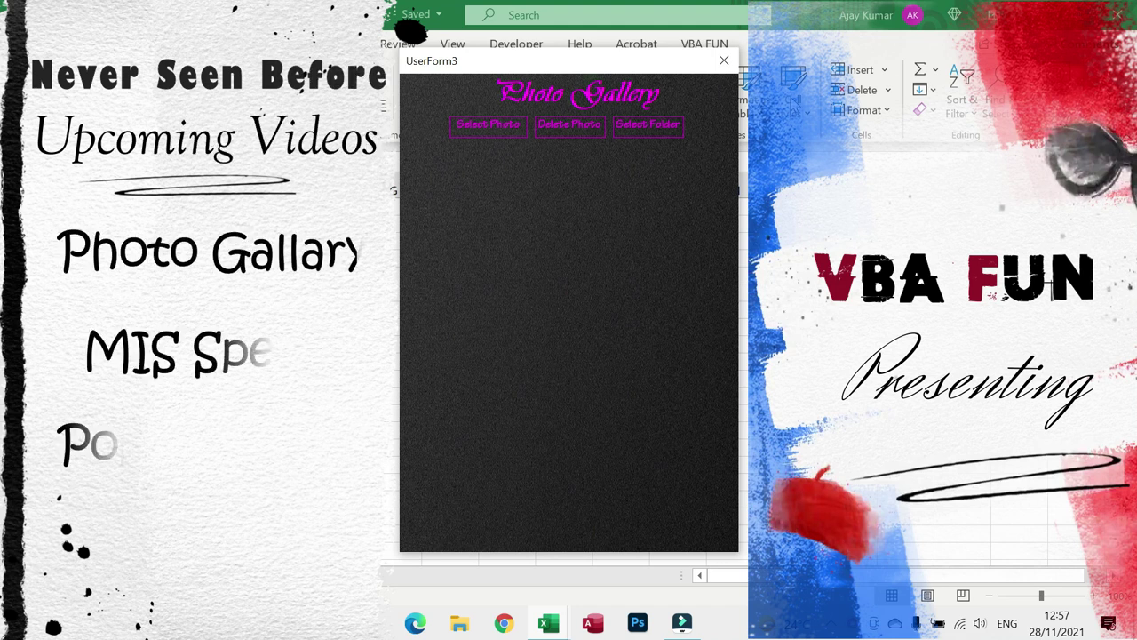
# Step: Choose D:\PHoto as the gallery's picture folder so the fruit and vegetable thumbnails load
pyautogui.click(668, 128)
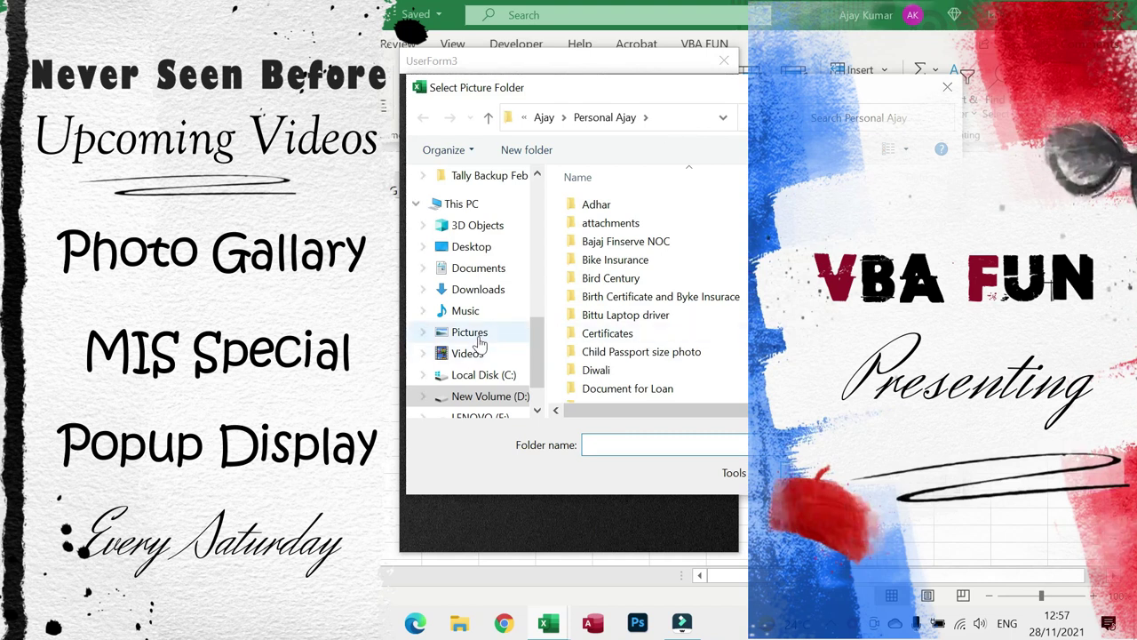
pyautogui.rightClick(522, 402)
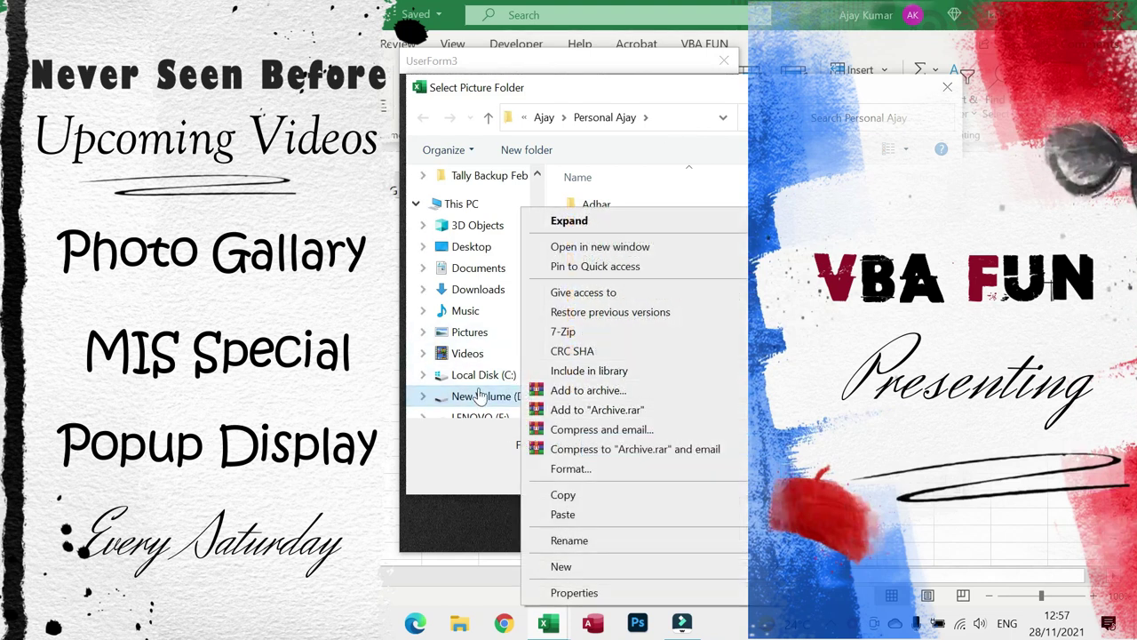
pyautogui.click(478, 398)
pyautogui.click(480, 397)
pyautogui.click(493, 388)
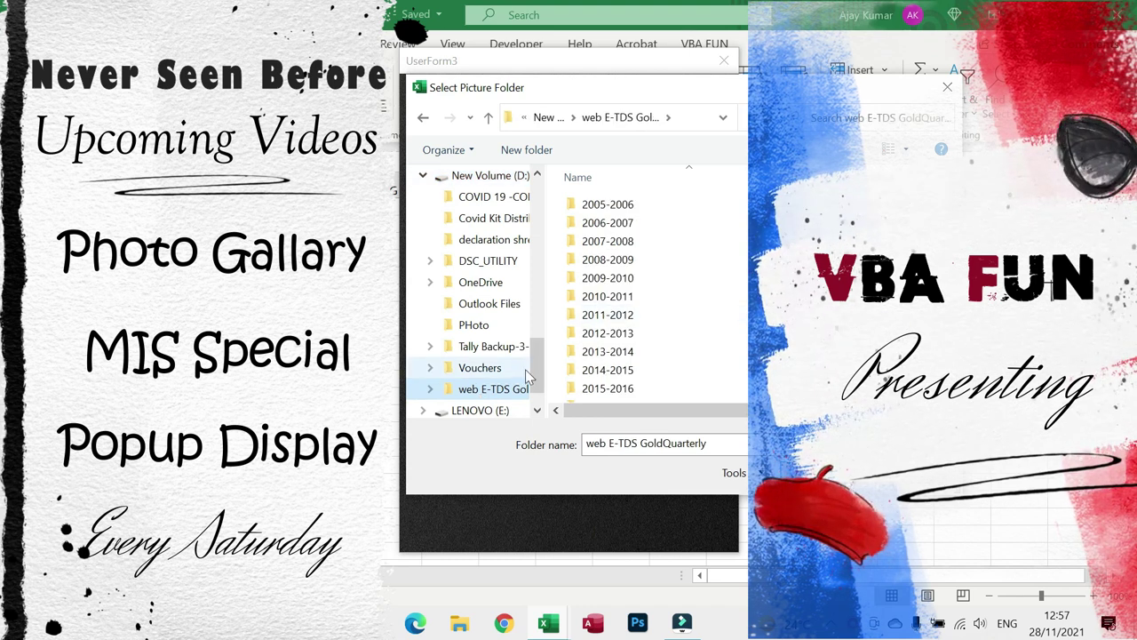
pyautogui.scroll(-1, 489, 378)
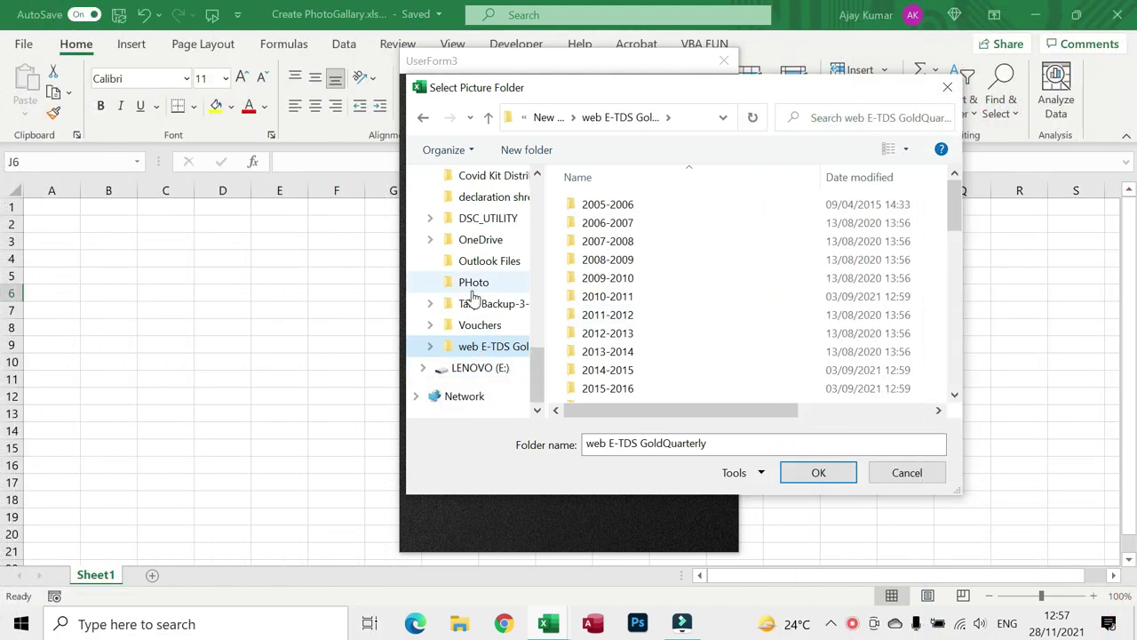
pyautogui.hotkey('alt', 'Up')
pyautogui.click(600, 314)
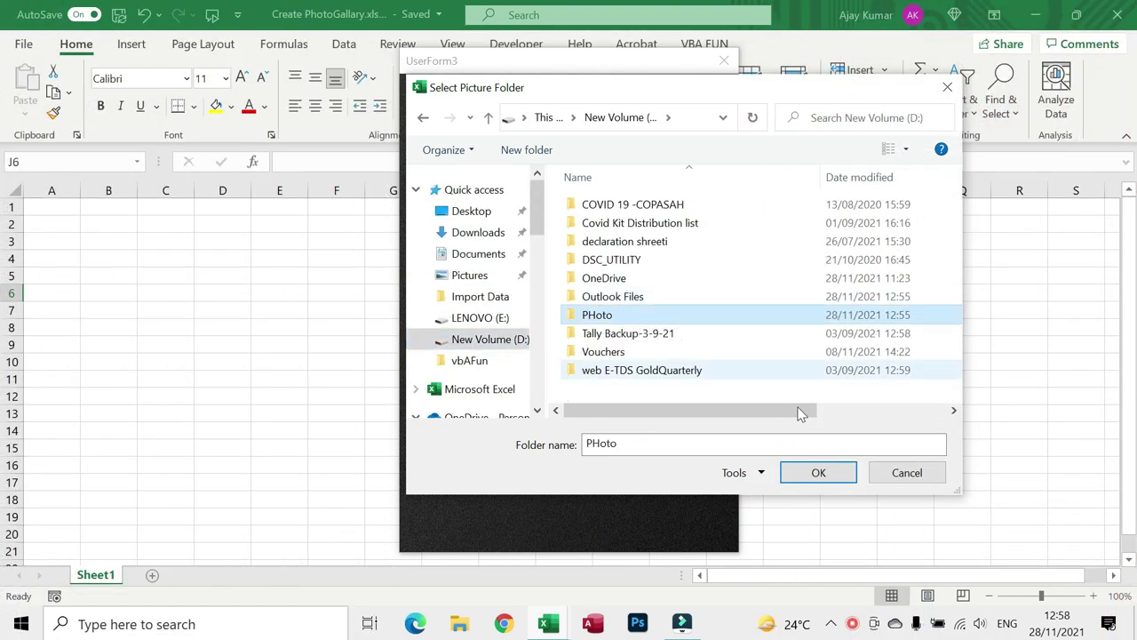
pyautogui.click(817, 473)
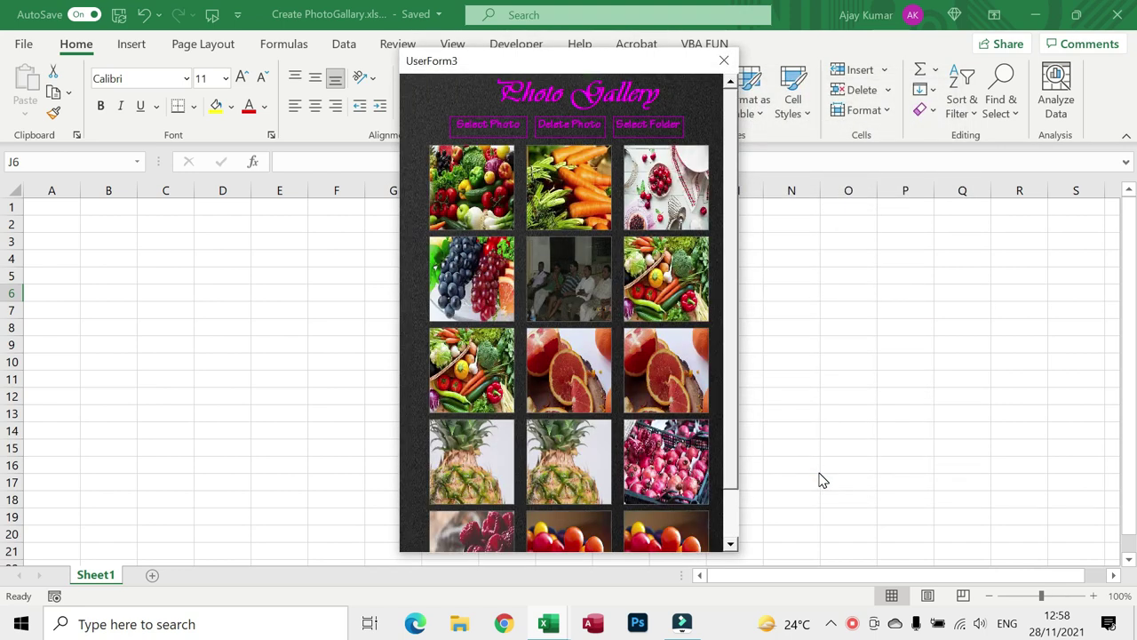
# Step: Tick the photo of people with Select Photo and remove it with Delete Photo
pyautogui.click(503, 129)
pyautogui.click(535, 315)
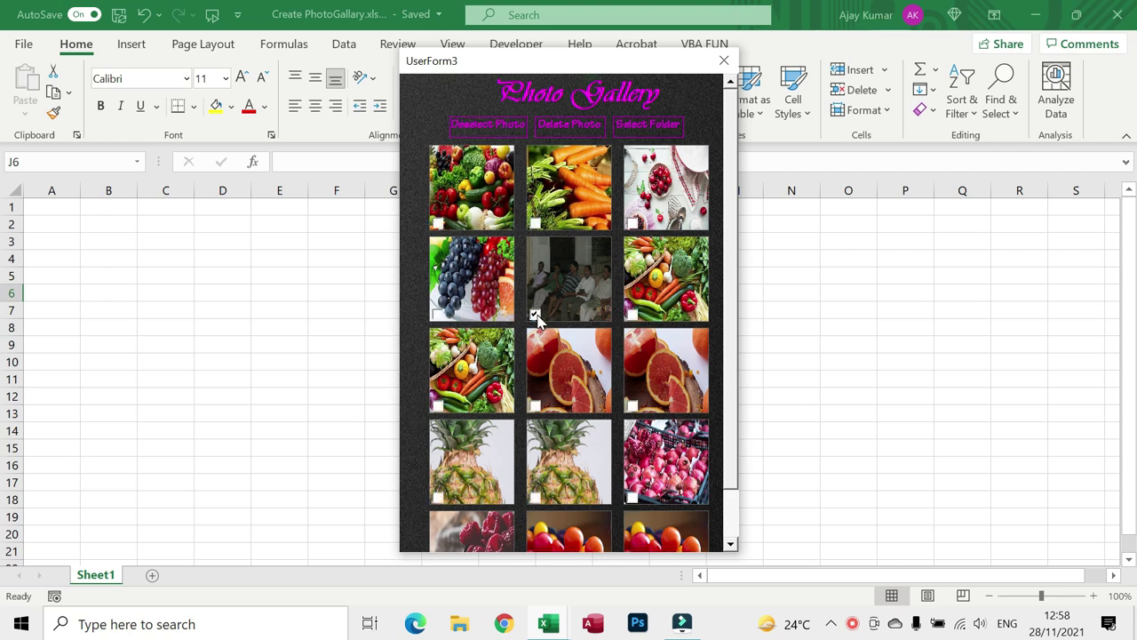
pyautogui.click(573, 133)
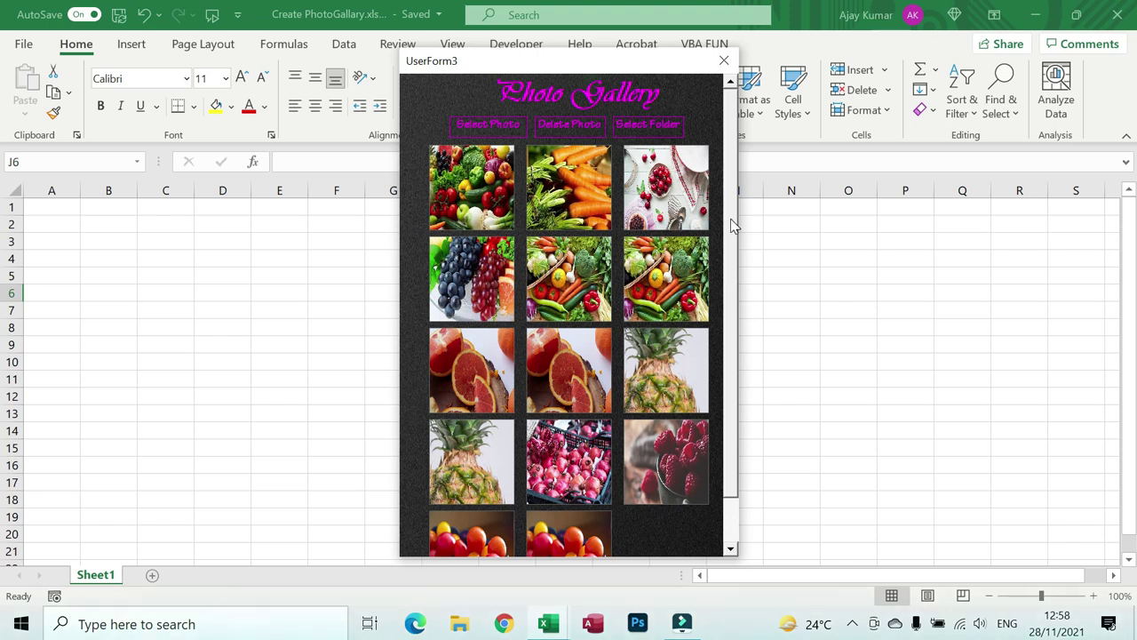
# Step: Scroll through the remaining thumbnails and close UserForm3
pyautogui.moveTo(731, 223); pyautogui.dragTo(727, 338)
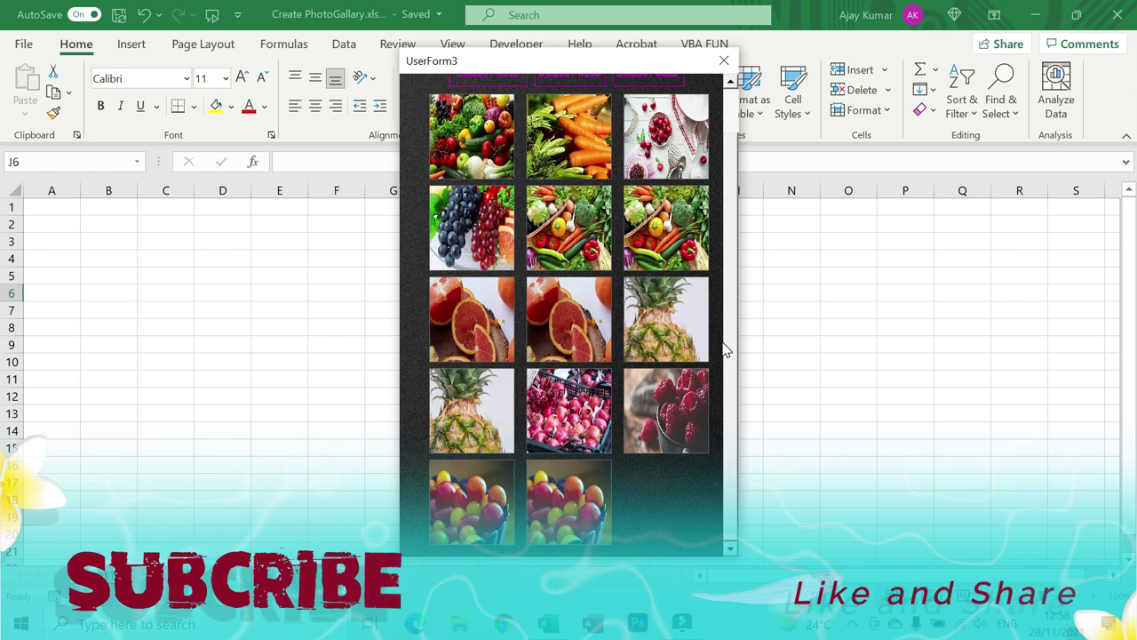
pyautogui.moveTo(732, 355); pyautogui.dragTo(732, 251)
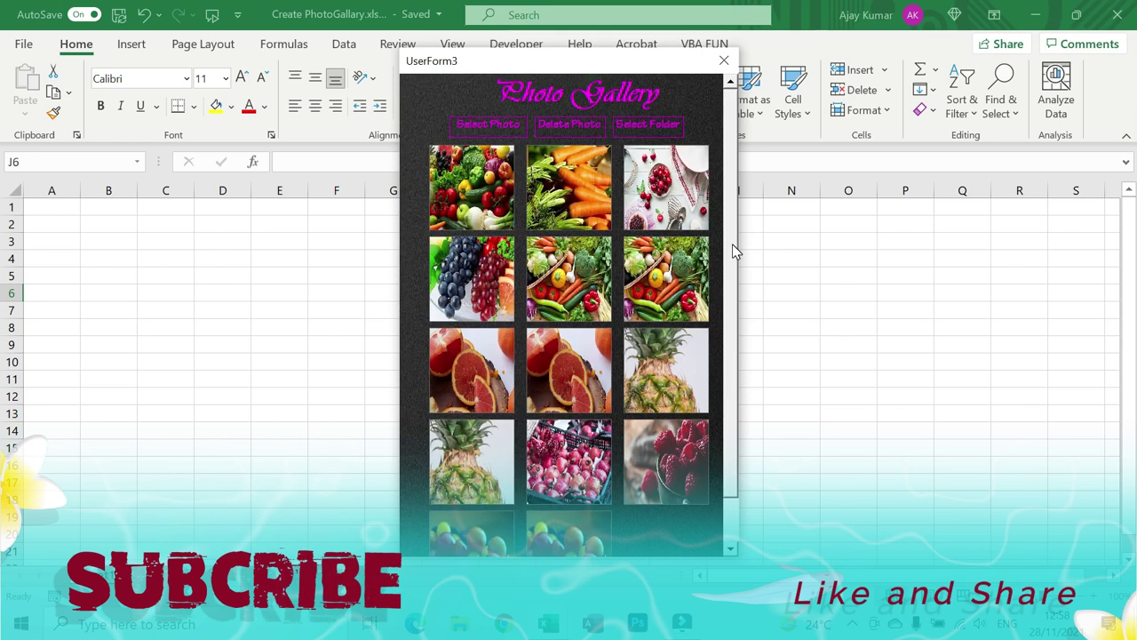
pyautogui.click(725, 62)
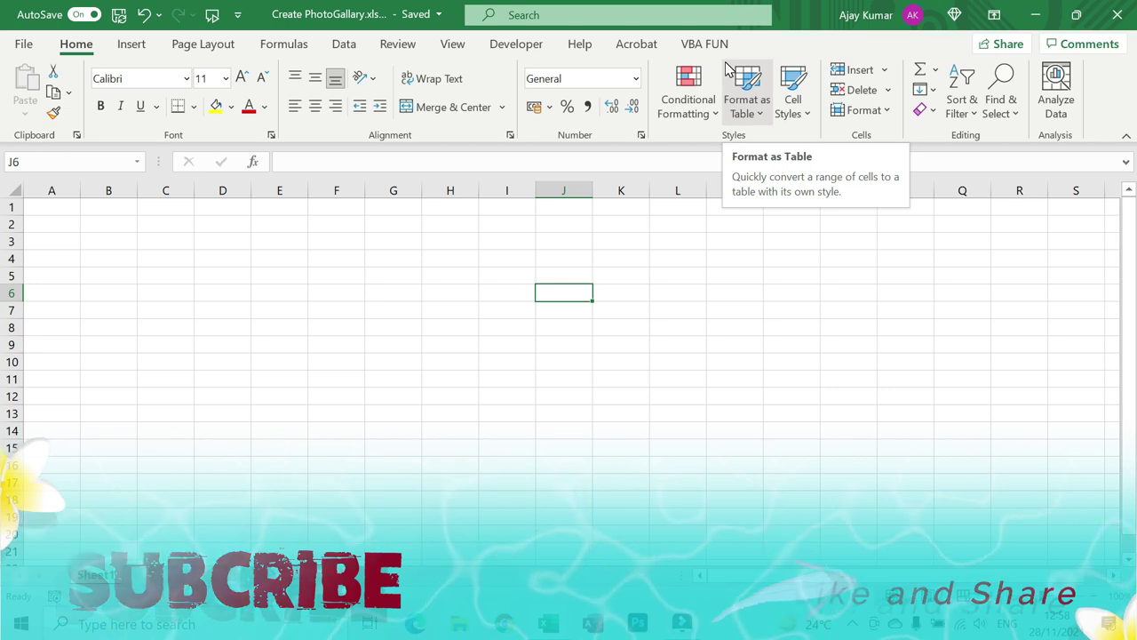
# Step: Close the gallery workbook and run Merge File from the VBA FUN tab's Import Data group
pyautogui.hotkey('alt', 'f')
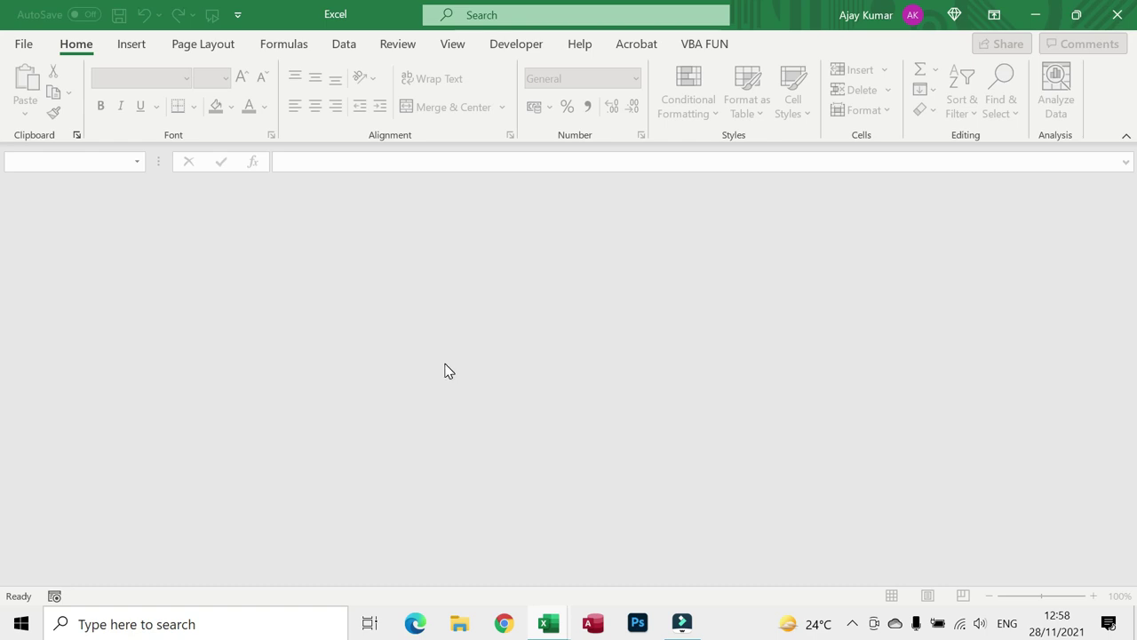
pyautogui.click(706, 46)
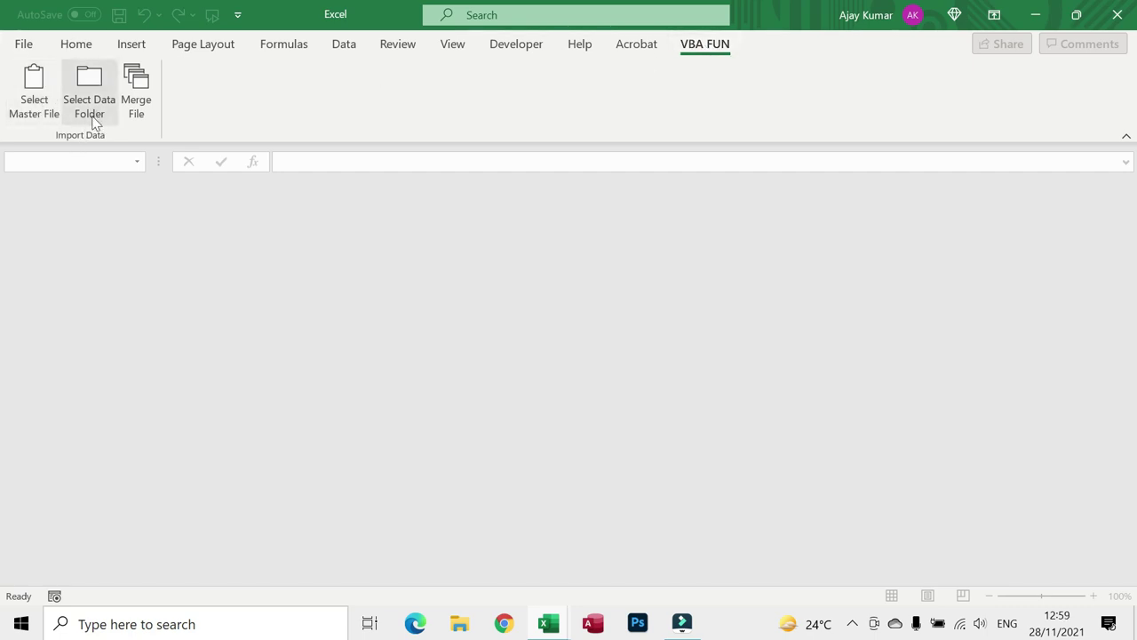
pyautogui.click(133, 106)
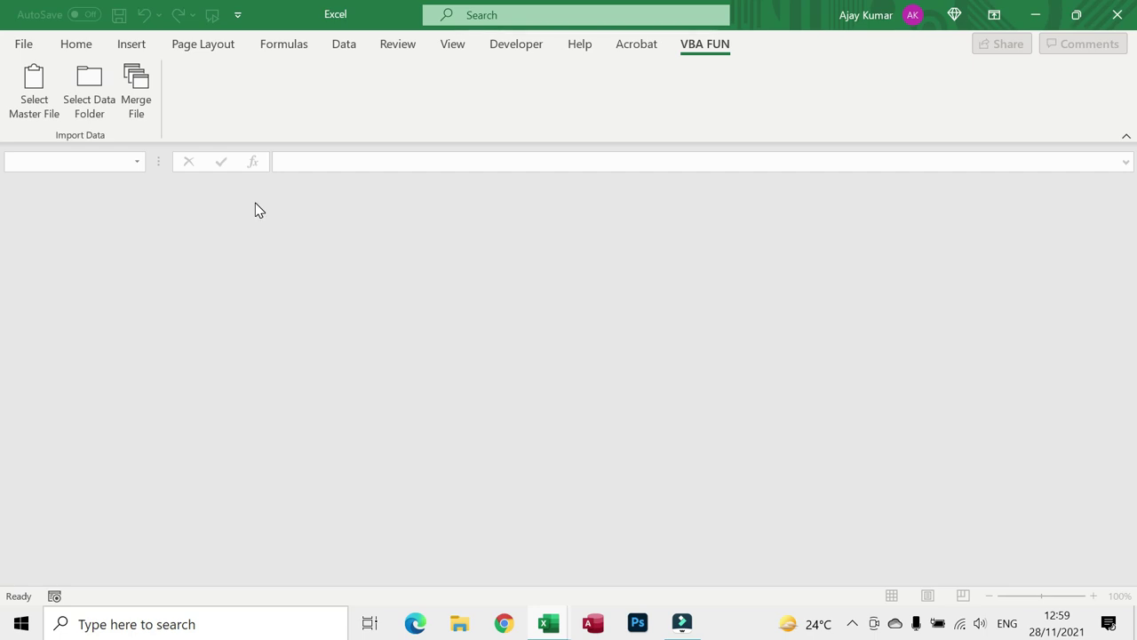
pyautogui.click(460, 624)
# Step: Open Master Data File.xlsx and select its Name, Address, Contact header row
pyautogui.click(286, 257)
pyautogui.hotkey('alt', 'Tab')
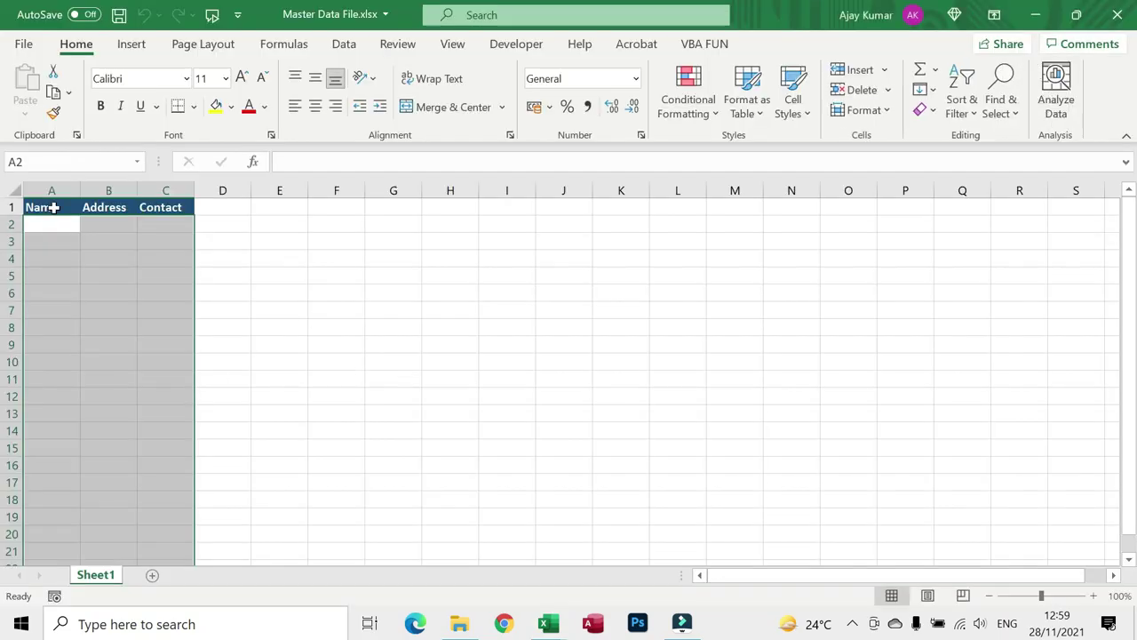
pyautogui.moveTo(51, 207); pyautogui.dragTo(172, 223)
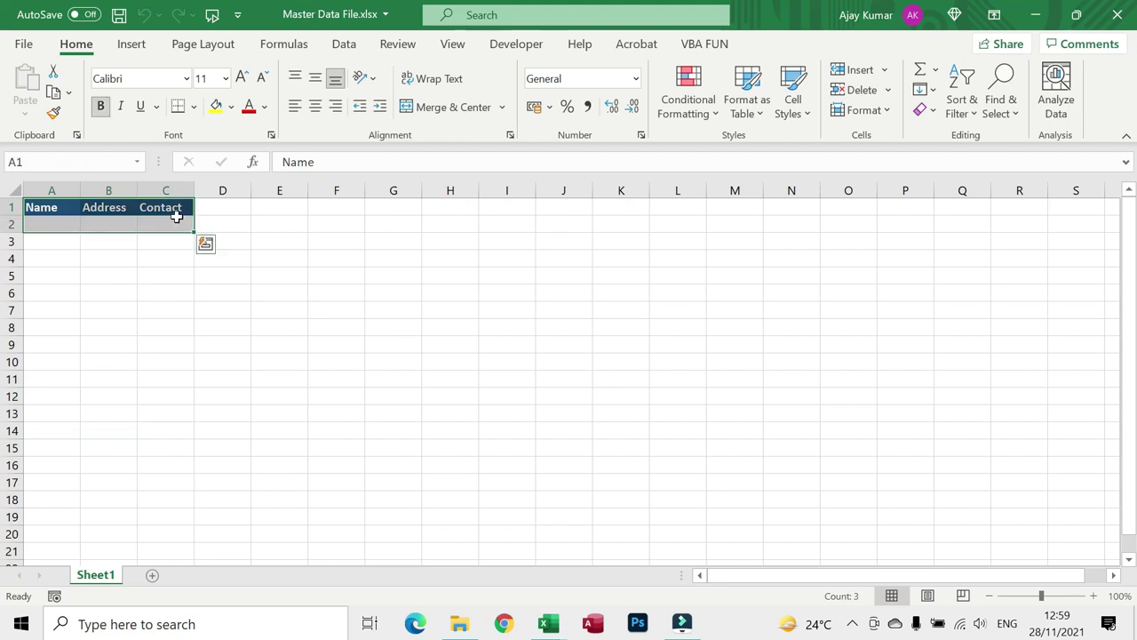
pyautogui.moveTo(62, 207); pyautogui.dragTo(684, 218)
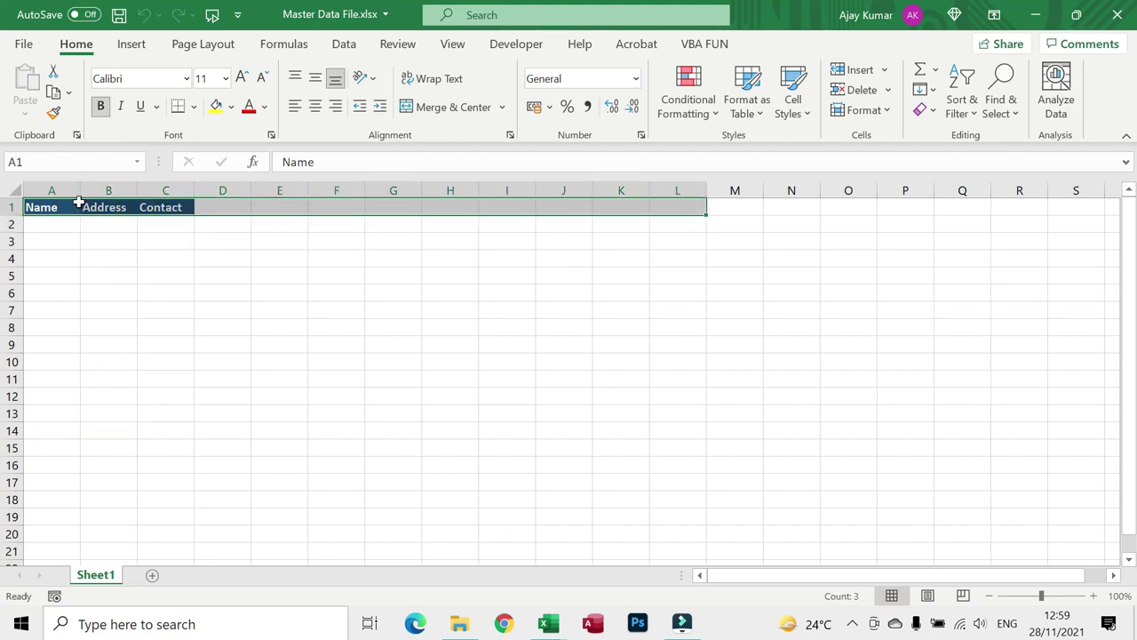
# Step: Quit Excel without saving the Personal Macro Workbook
pyautogui.click(108, 257)
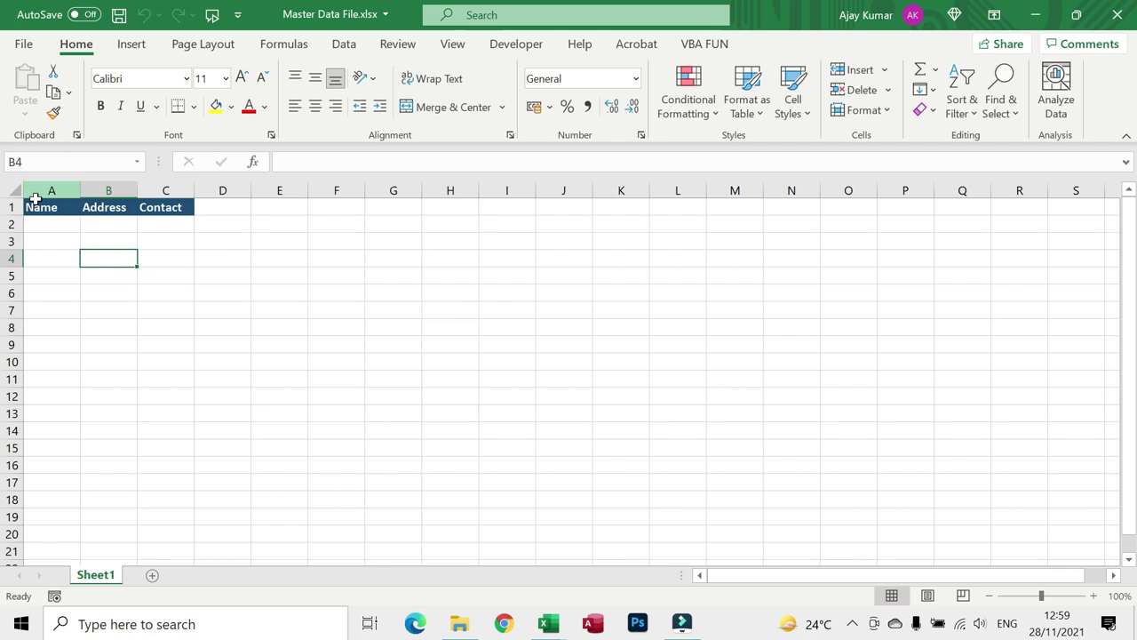
pyautogui.click(1117, 14)
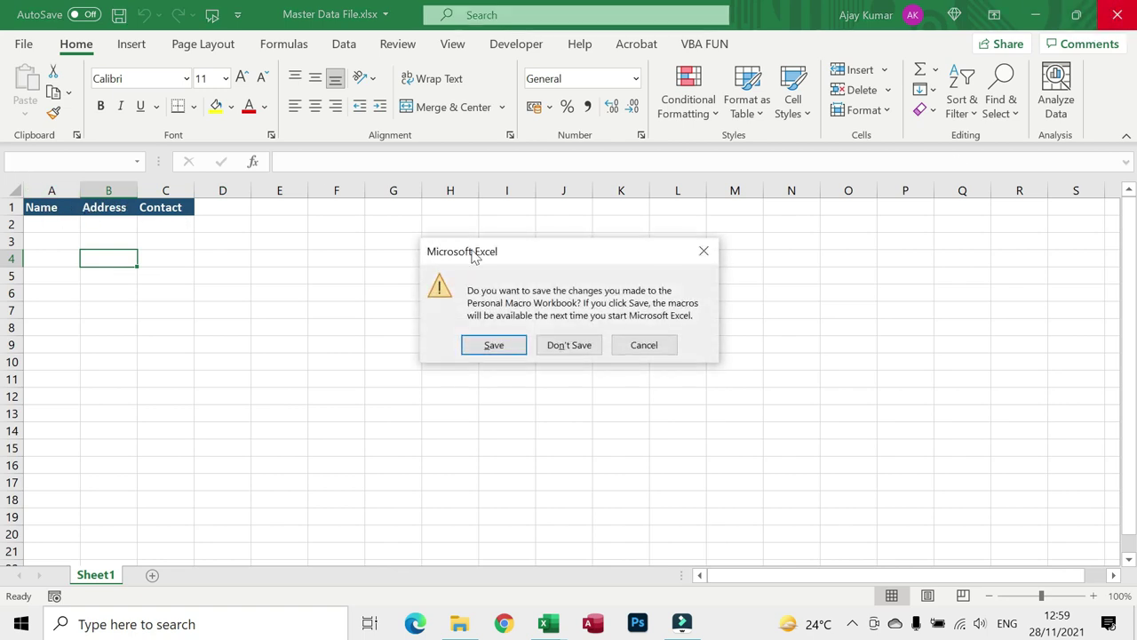
pyautogui.click(575, 349)
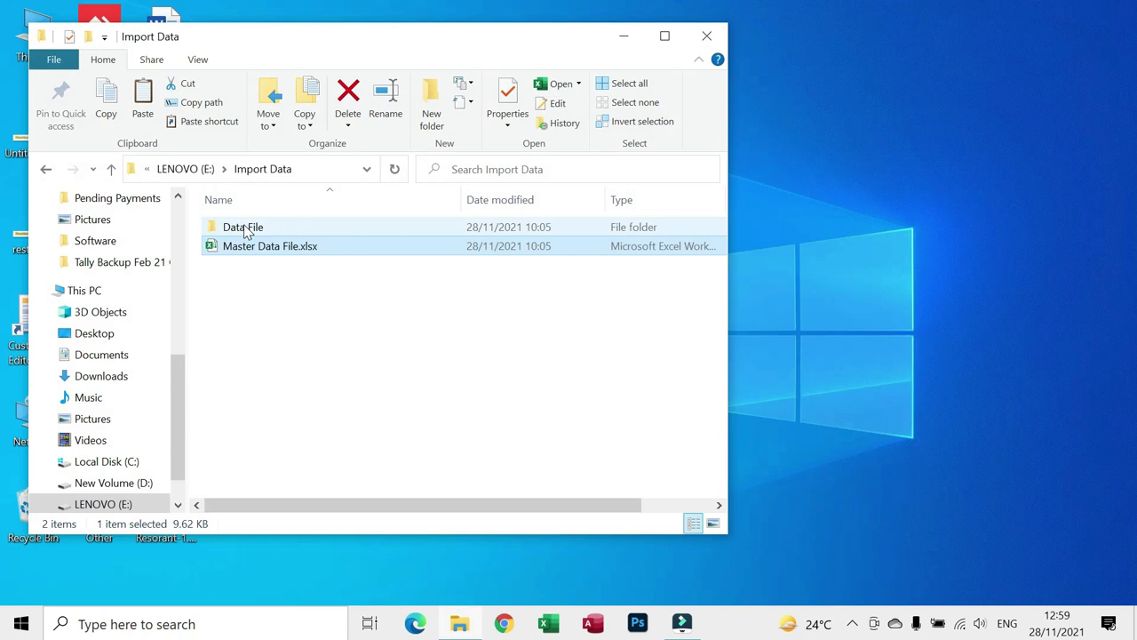
# Step: Look through the Data File folder's 20 workbooks in a maximized window, then switch to Excel
pyautogui.doubleClick(285, 229)
pyautogui.scroll(-2, 286, 405)
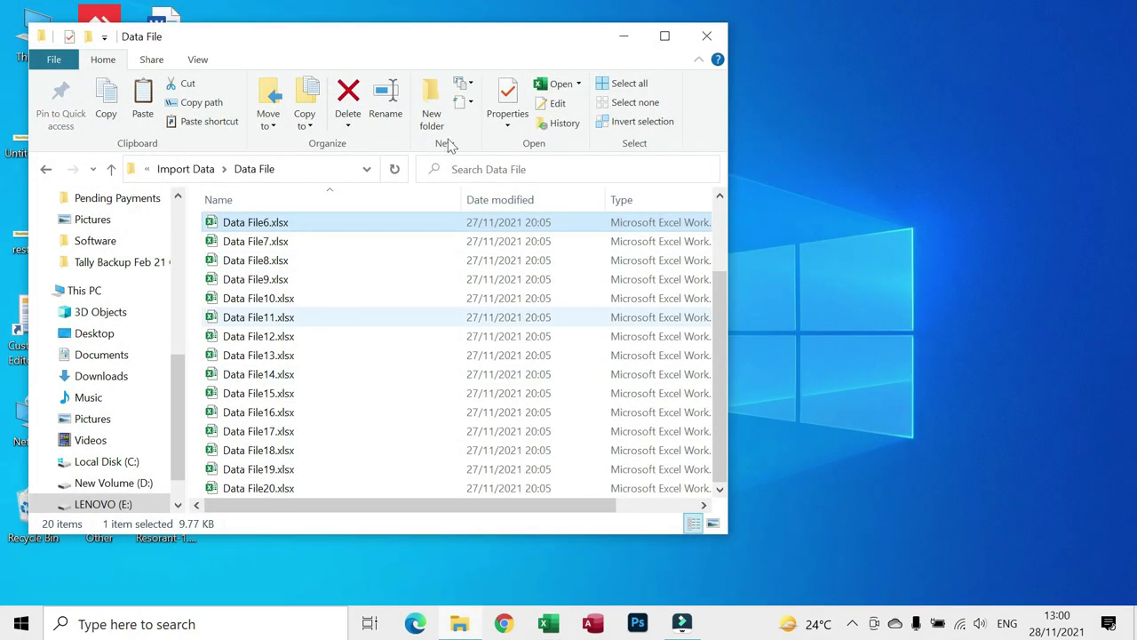
pyautogui.click(665, 36)
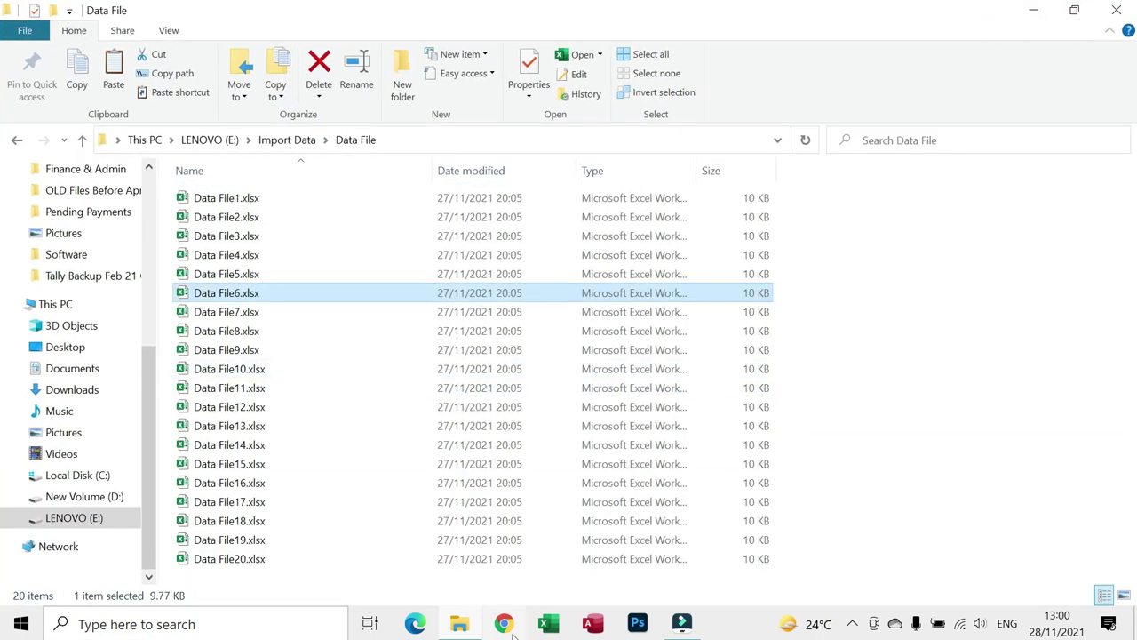
pyautogui.click(544, 625)
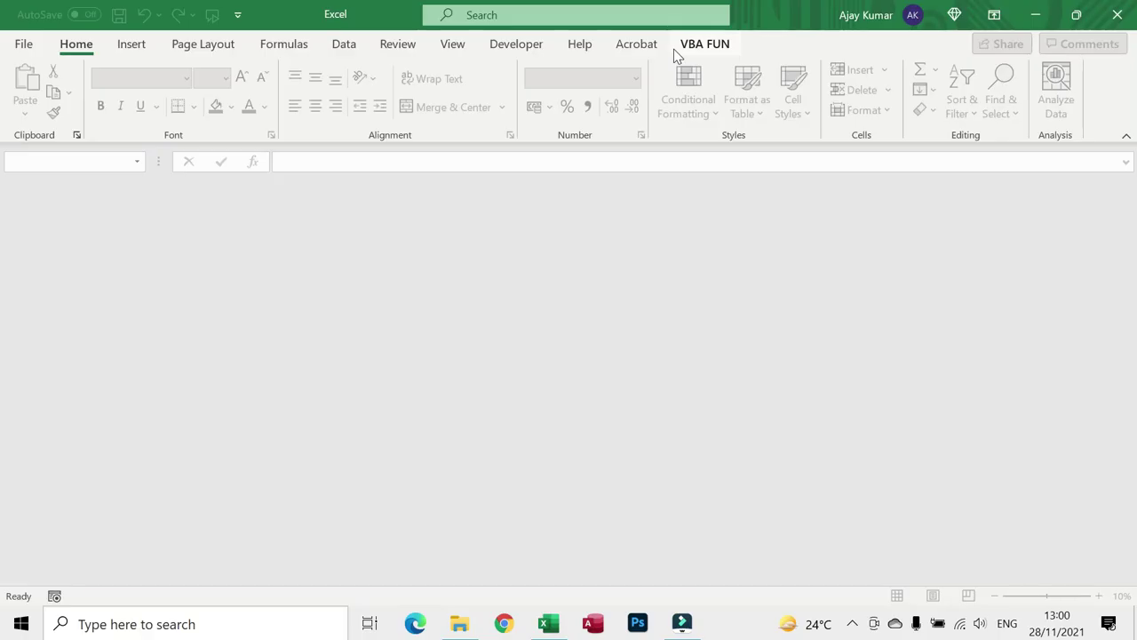
# Step: Set E:\Import Data\Master Data File.xlsx as the master file on the VBA FUN tab
pyautogui.click(704, 46)
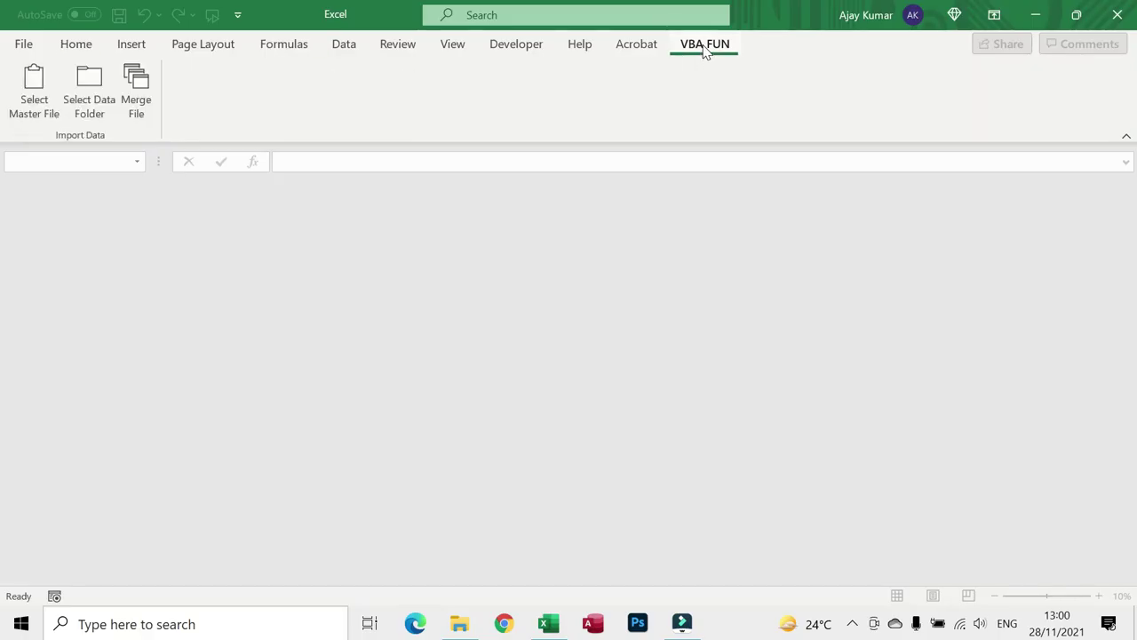
pyautogui.click(37, 102)
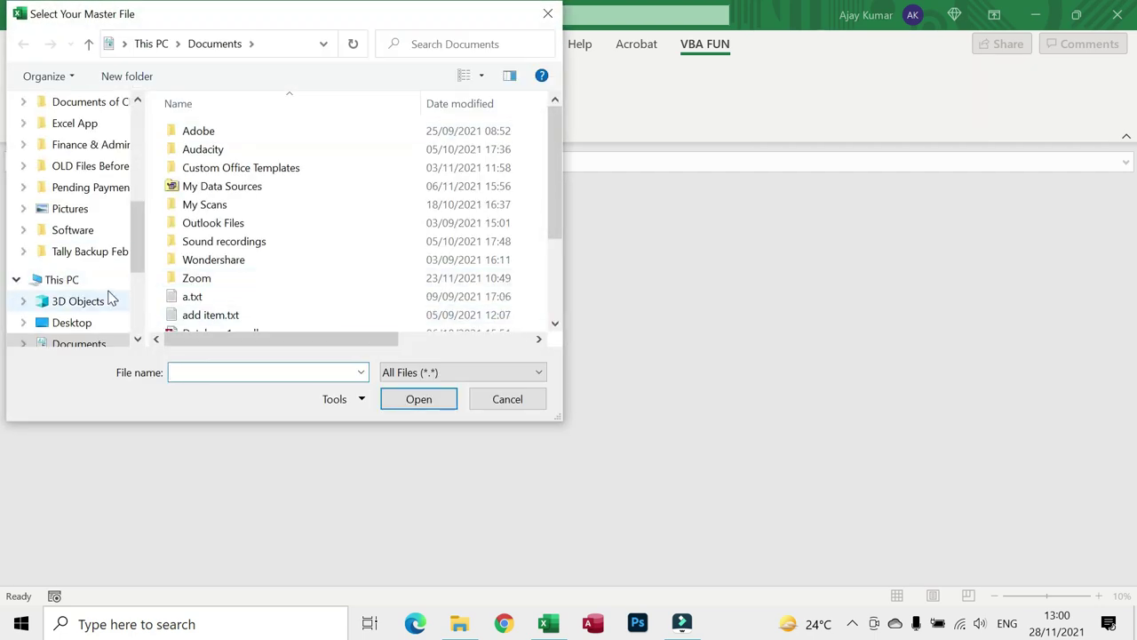
pyautogui.scroll(-3, 111, 299)
pyautogui.click(99, 294)
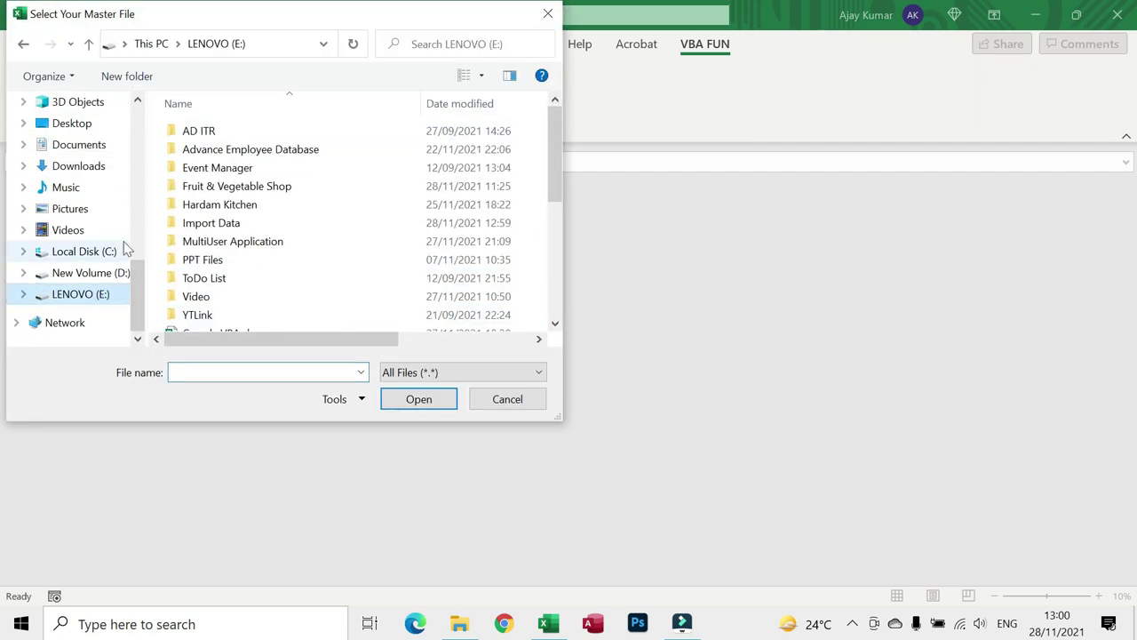
pyautogui.doubleClick(223, 224)
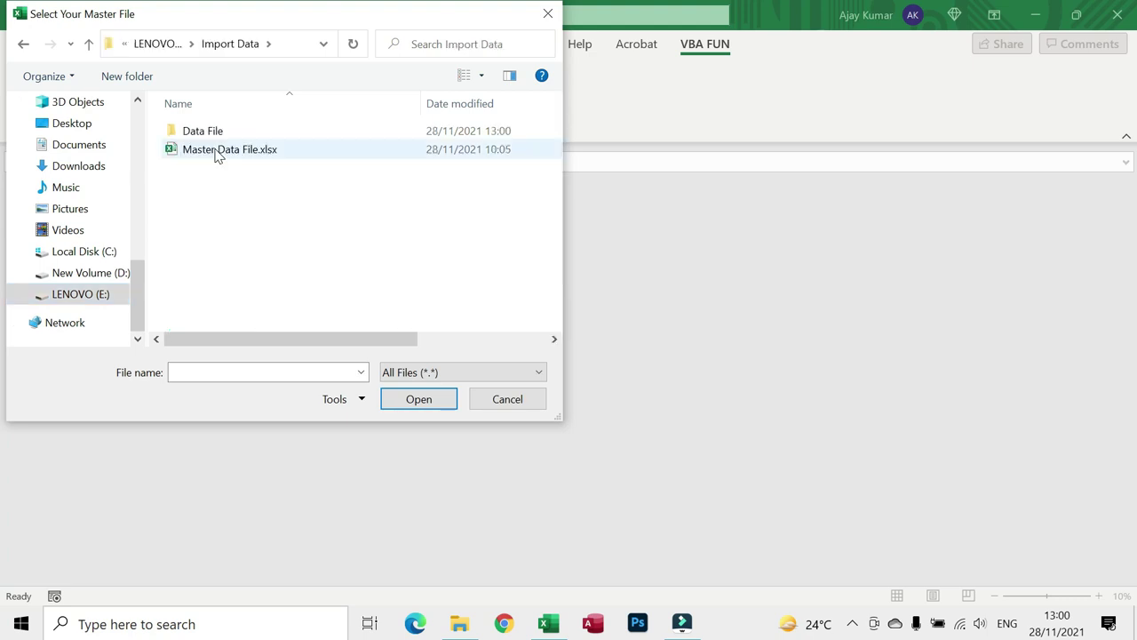
pyautogui.doubleClick(217, 151)
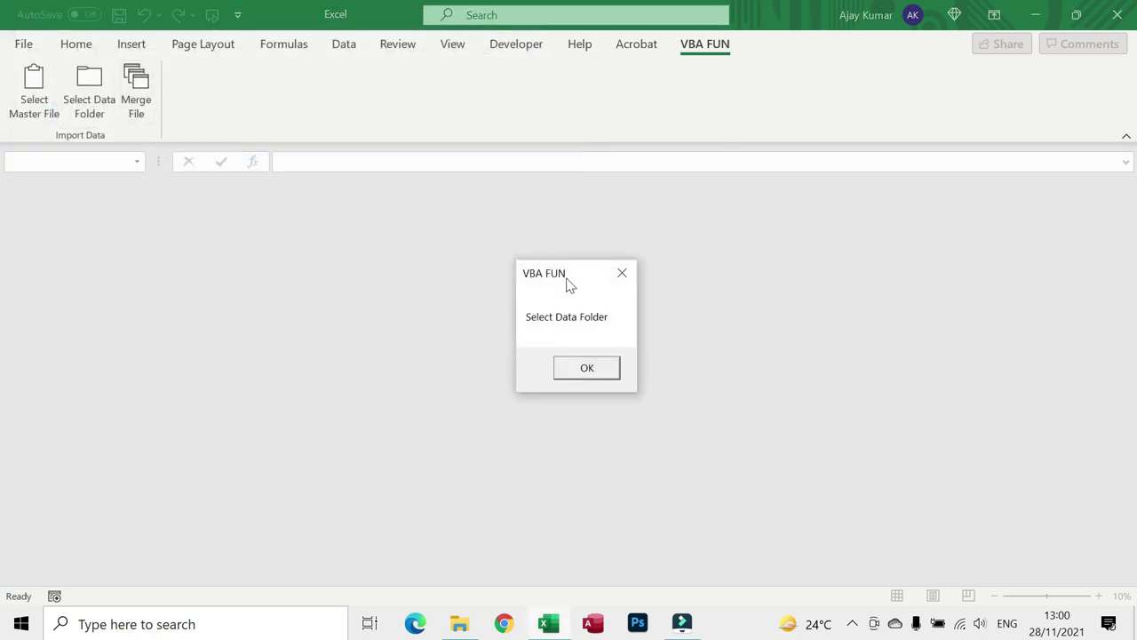
# Step: Choose the Data File folder as the data source folder
pyautogui.click(588, 367)
pyautogui.click(89, 98)
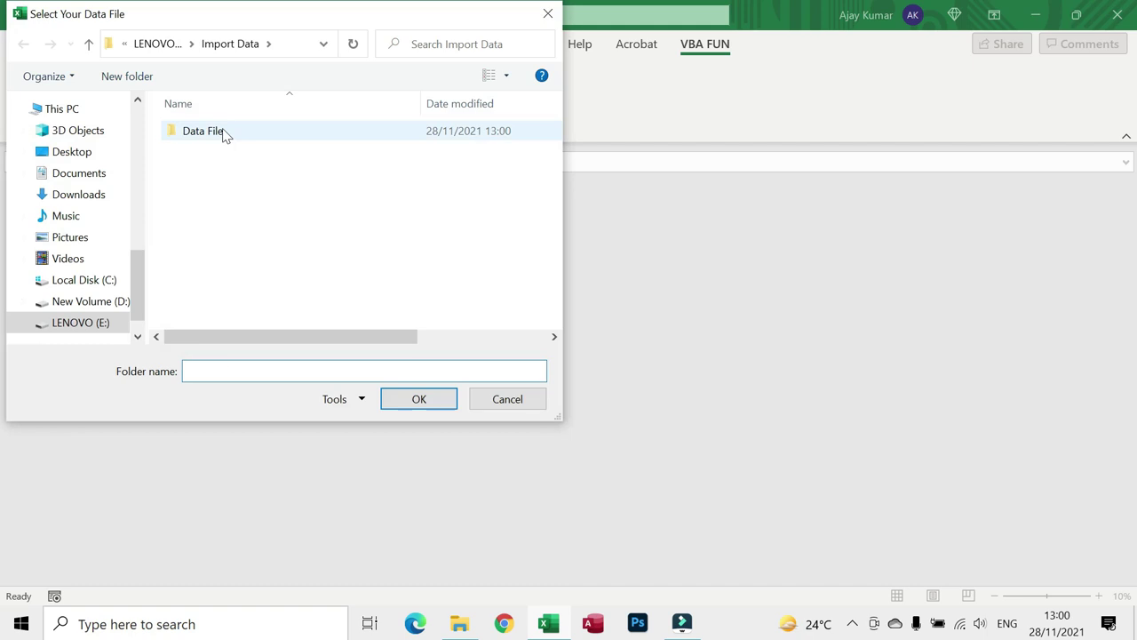
pyautogui.click(224, 133)
pyautogui.click(433, 398)
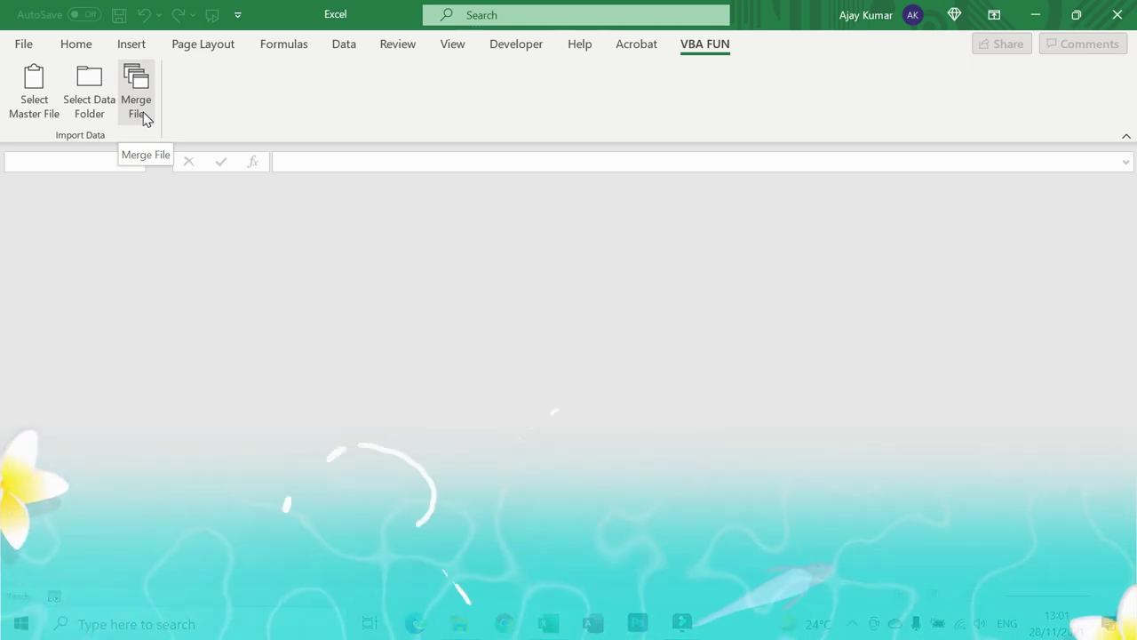
# Step: Merge the data files, acknowledge the finished message, and open Master Data File.xlsx from Import Data
pyautogui.click(142, 117)
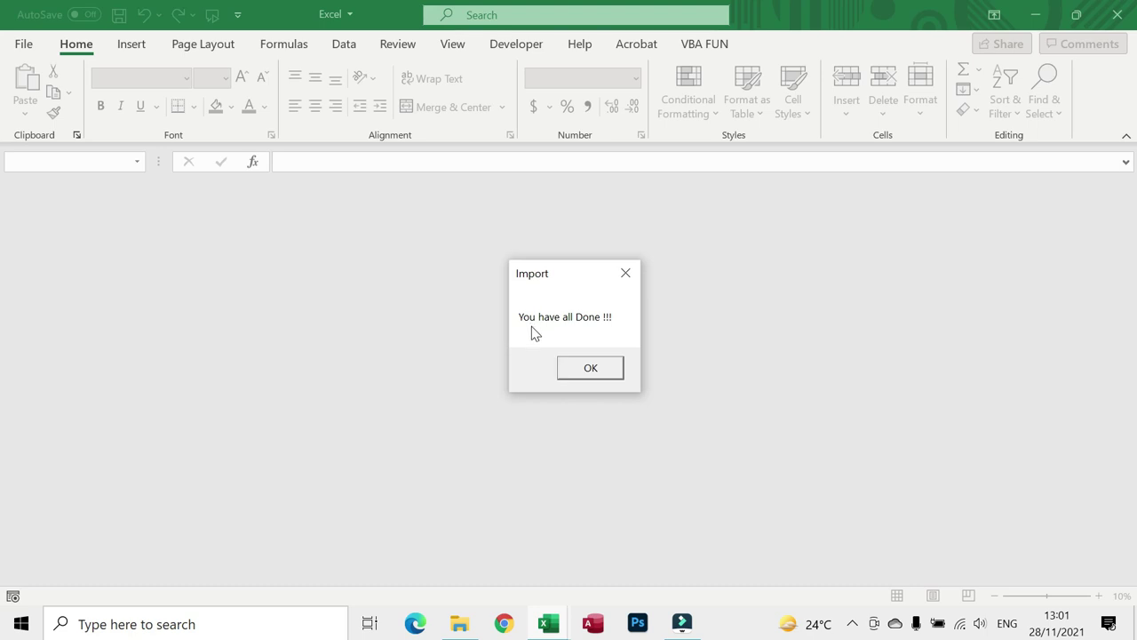
pyautogui.click(588, 367)
pyautogui.click(457, 624)
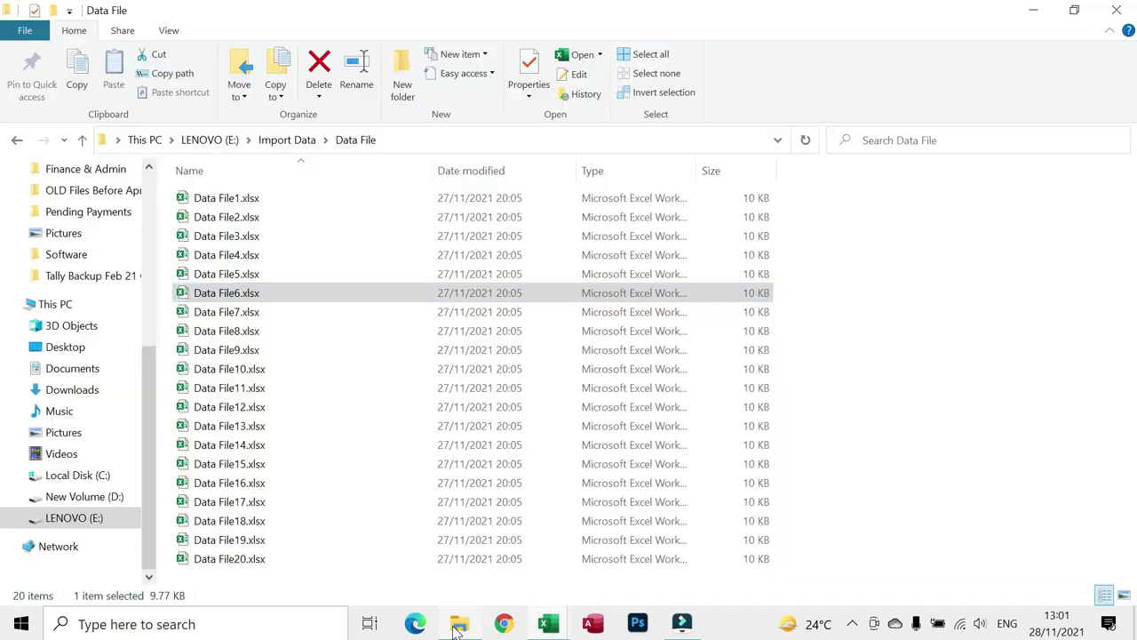
pyautogui.click(287, 140)
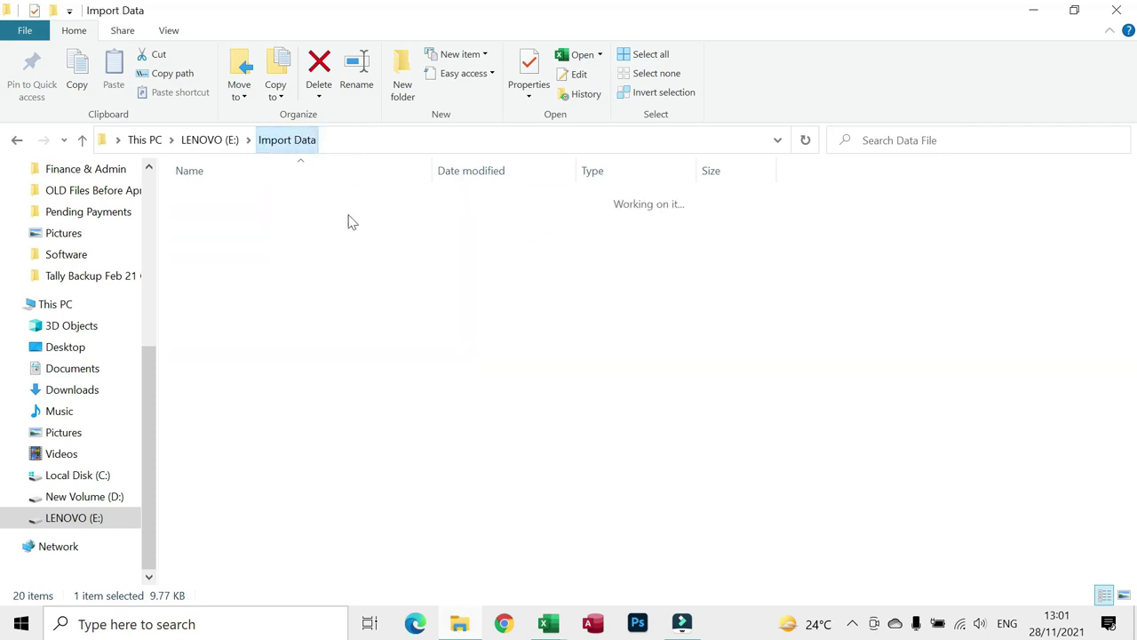
pyautogui.doubleClick(251, 219)
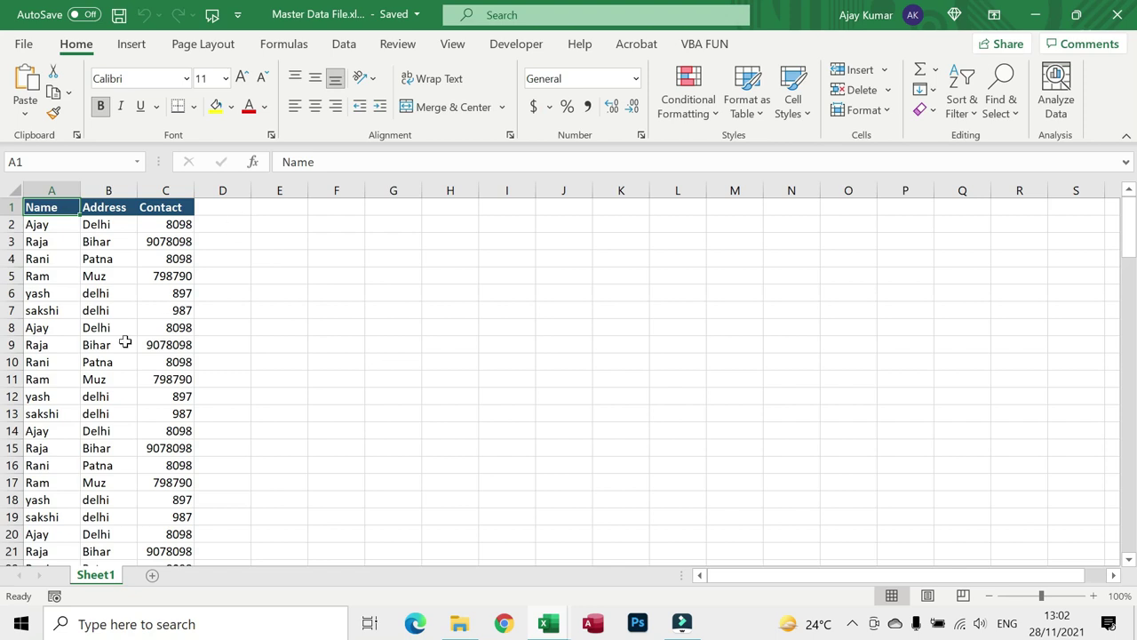
# Step: Scroll down the merged rows, return to A1 with Ctrl+Home, and close the workbook with Ctrl+W
pyautogui.scroll(-4, 115, 417)
pyautogui.scroll(-2, 116, 417)
pyautogui.scroll(-15, 115, 417)
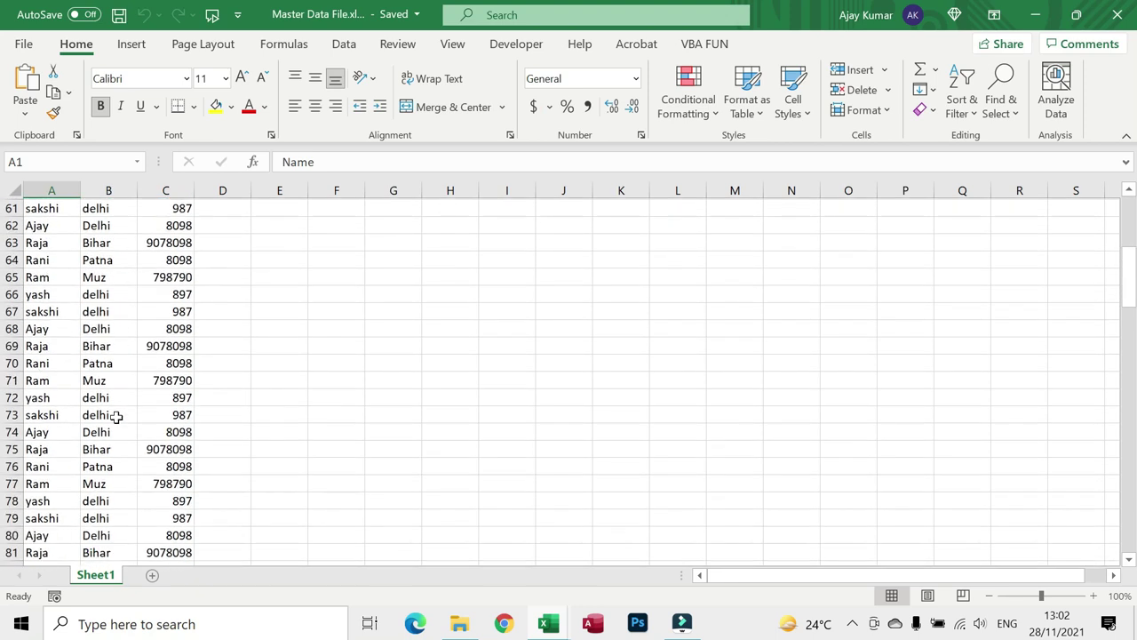
pyautogui.scroll(-16, 115, 417)
pyautogui.scroll(-4, 116, 417)
pyautogui.hotkey('ctrl', 'Home')
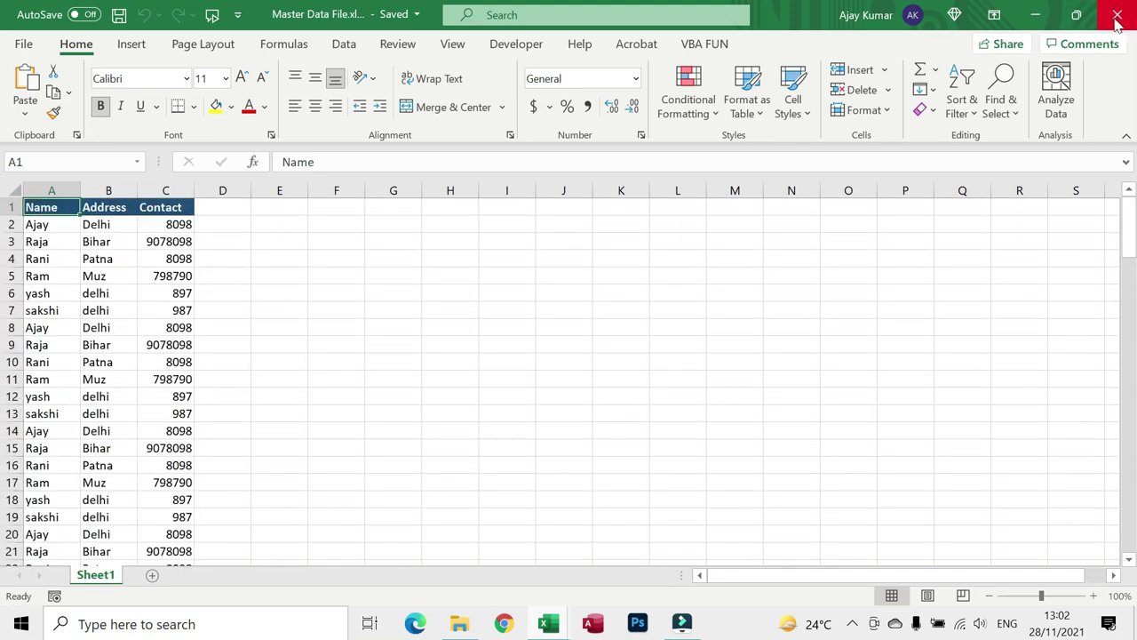
pyautogui.hotkey('ctrl', 'w')
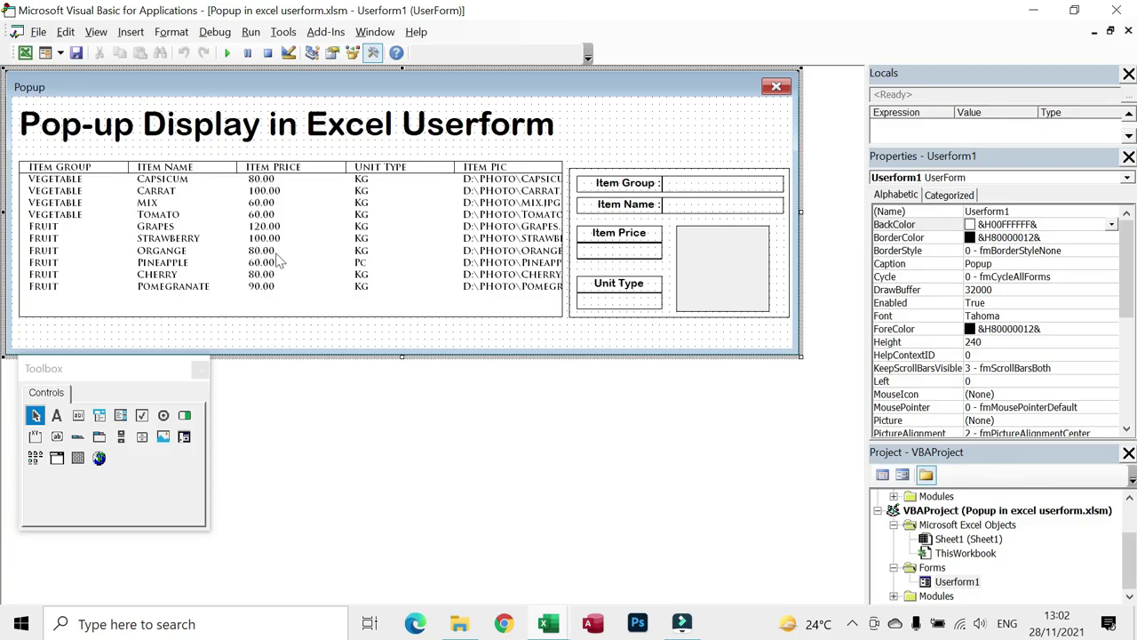
# Step: Run Userform1 from the VBA editor toolbar so the Popup form appears over Sheet1
pyautogui.click(227, 54)
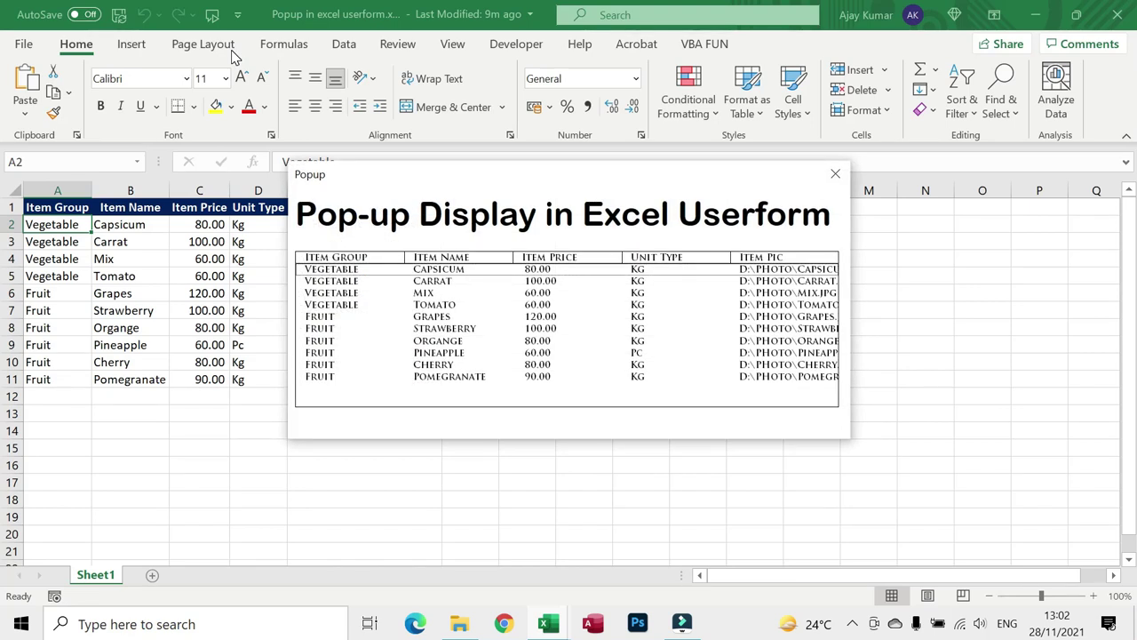
# Step: Show details for Carrat, Organge, Capsicum, Pineapple, then Mix (Vegetable, 60, Kg)
pyautogui.click(431, 282)
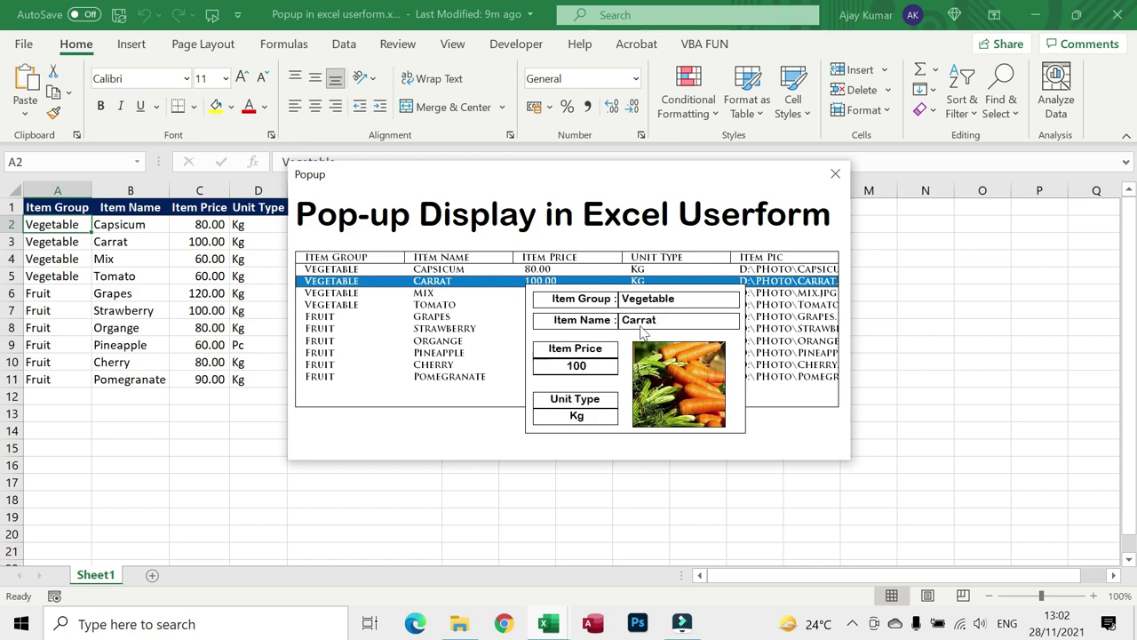
pyautogui.click(434, 343)
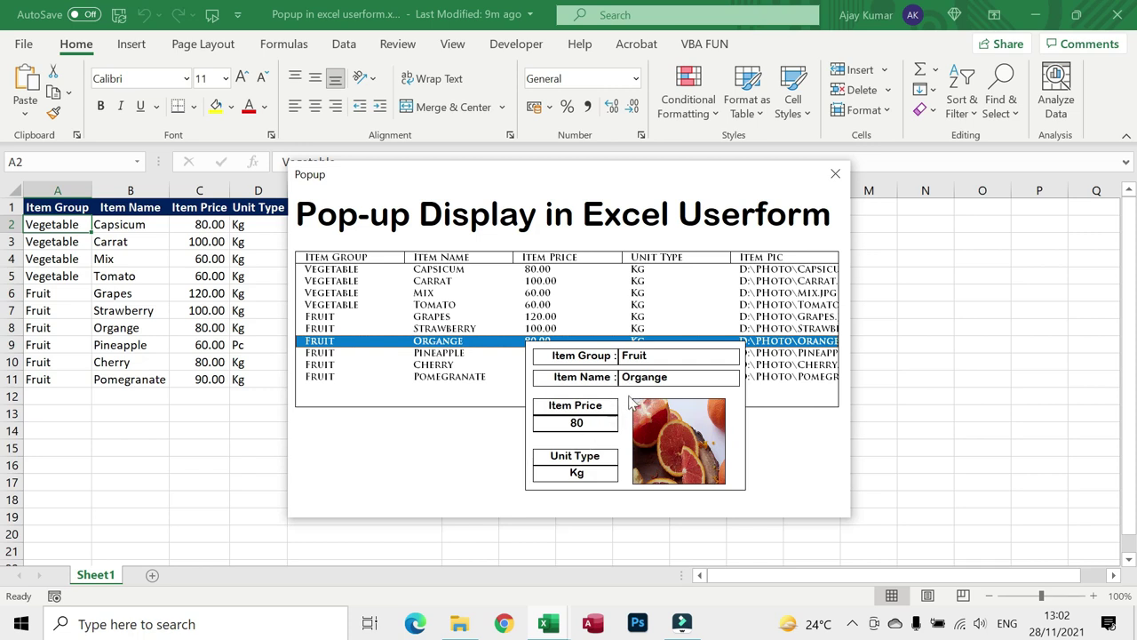
pyautogui.click(442, 270)
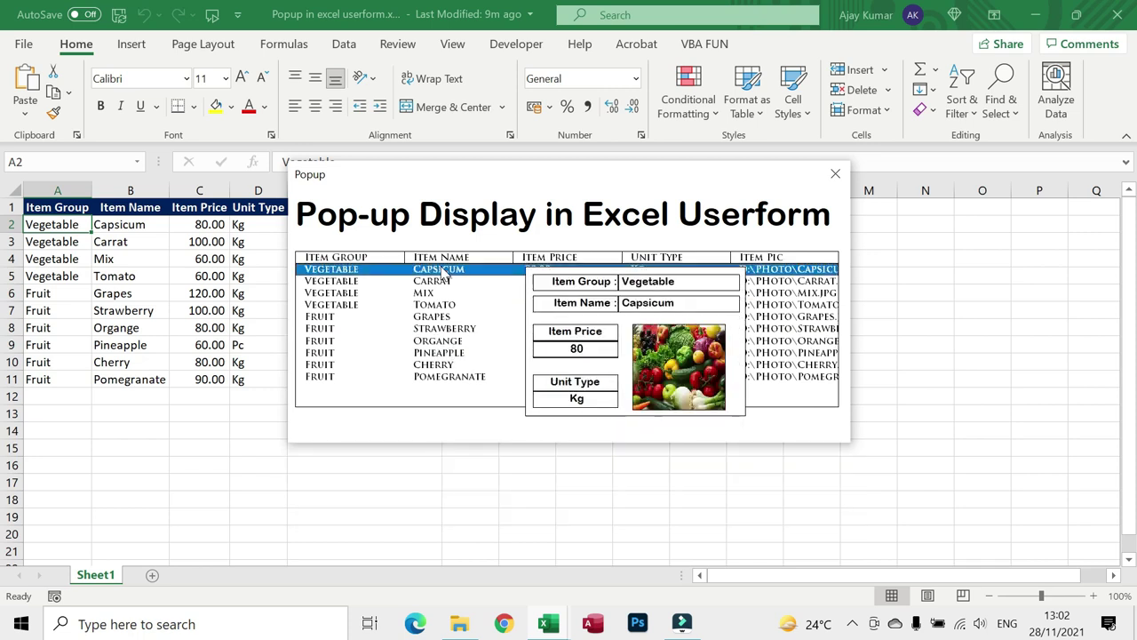
pyautogui.click(447, 354)
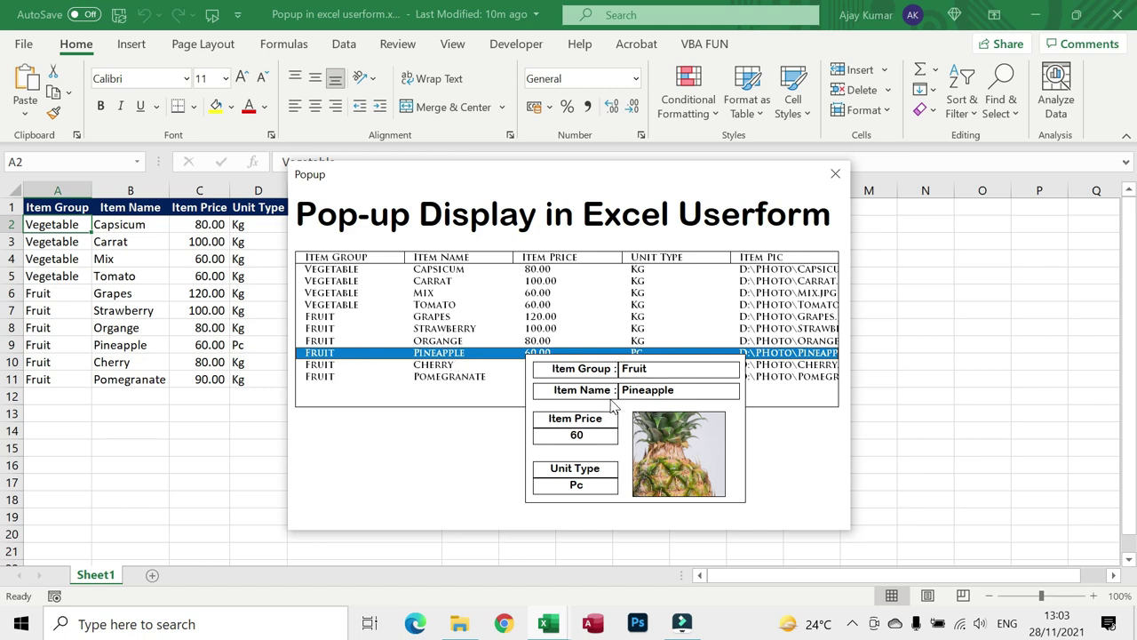
pyautogui.click(424, 294)
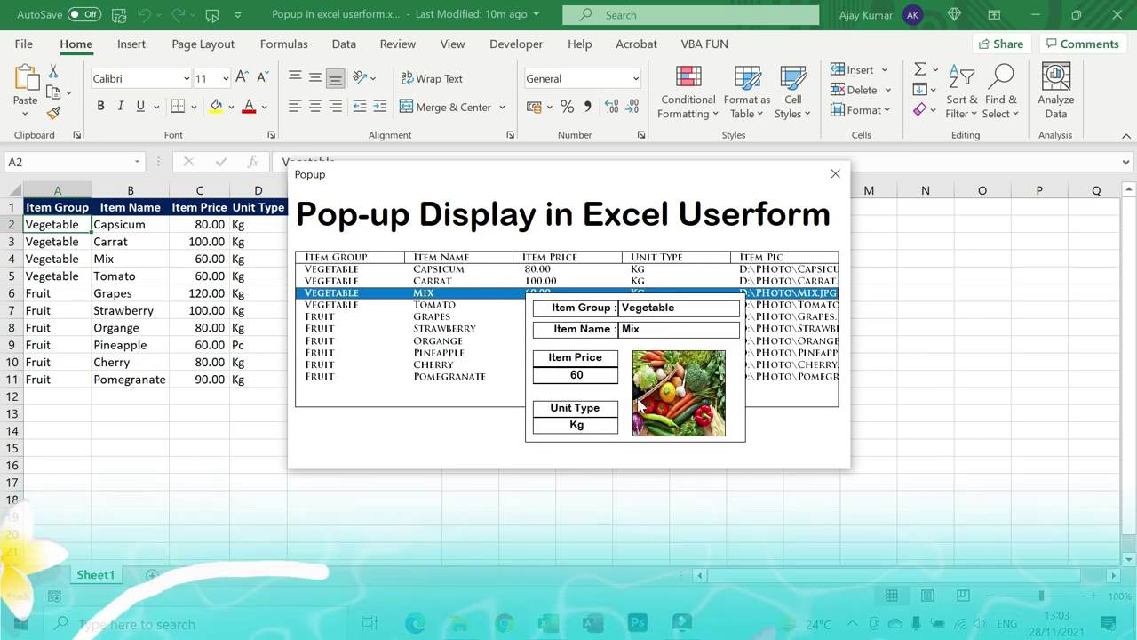